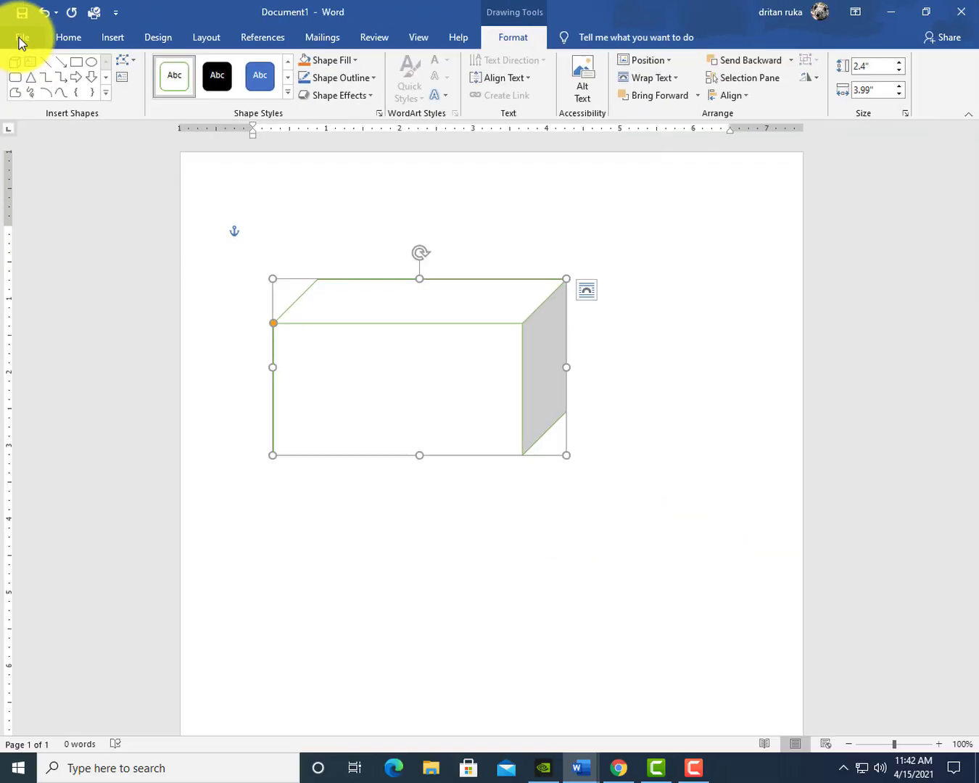
# Step: Open a new blank document (Document8), then close it to return to the cube document
pyautogui.click(21, 39)
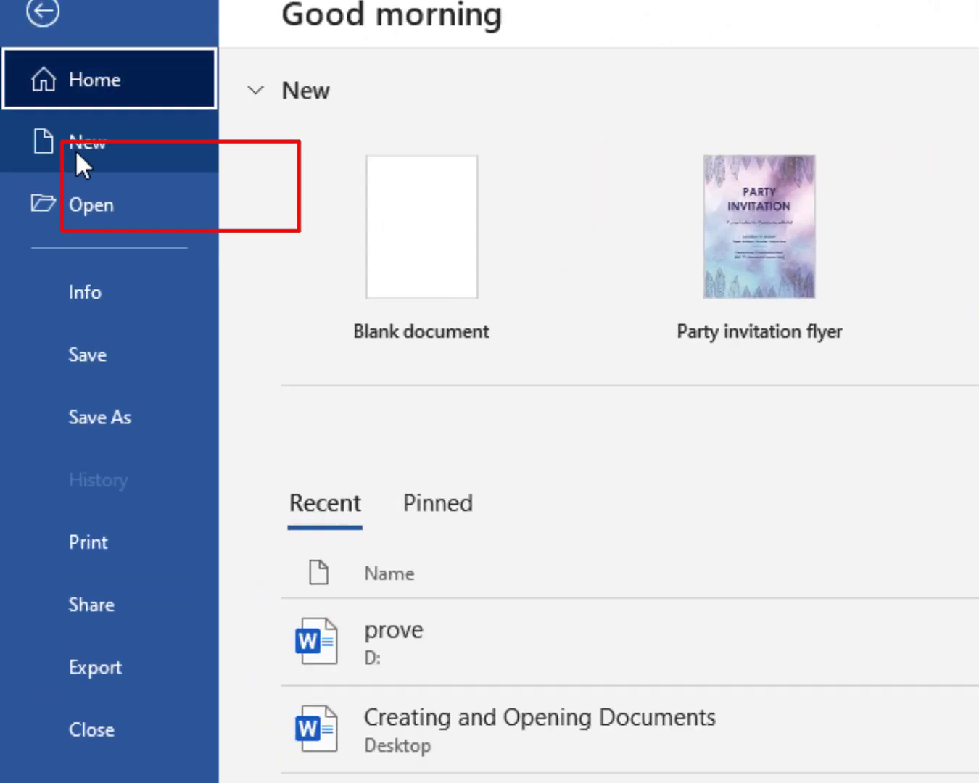
pyautogui.click(76, 145)
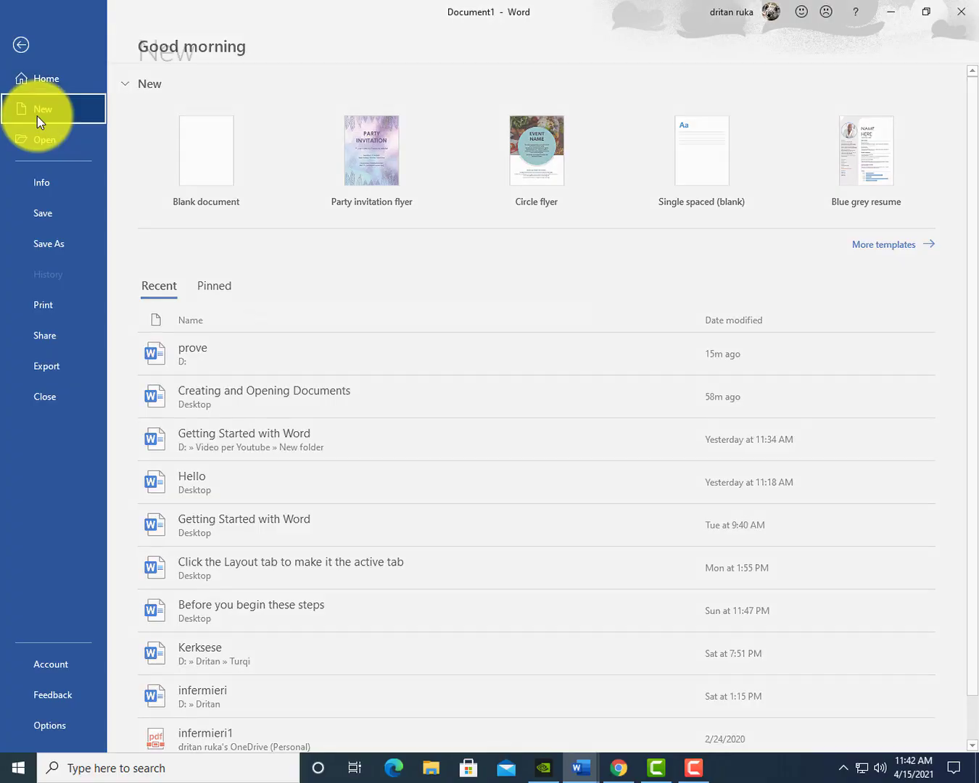
pyautogui.click(190, 176)
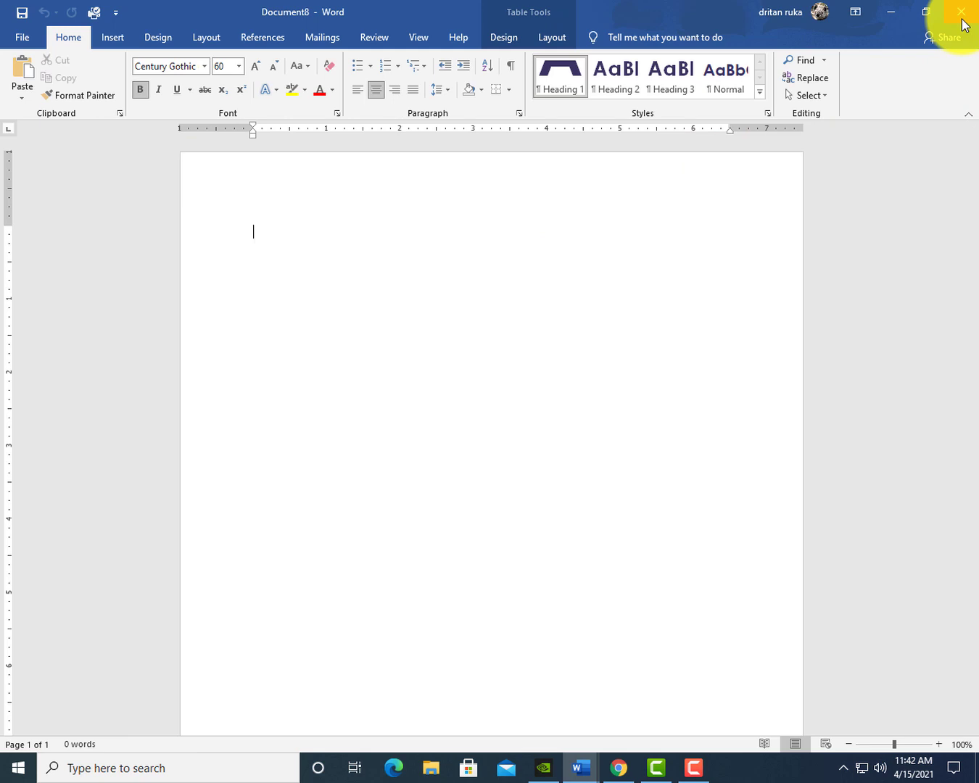
pyautogui.click(962, 21)
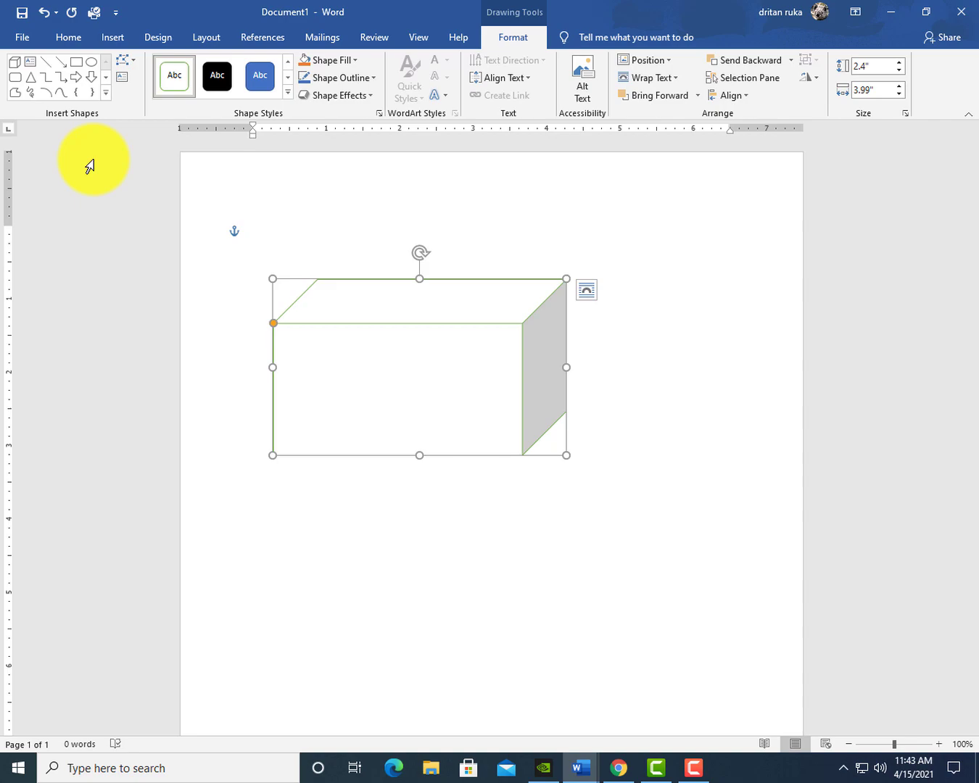
# Step: Show the full New templates page and start an online template search for 'flyers'
pyautogui.click(14, 36)
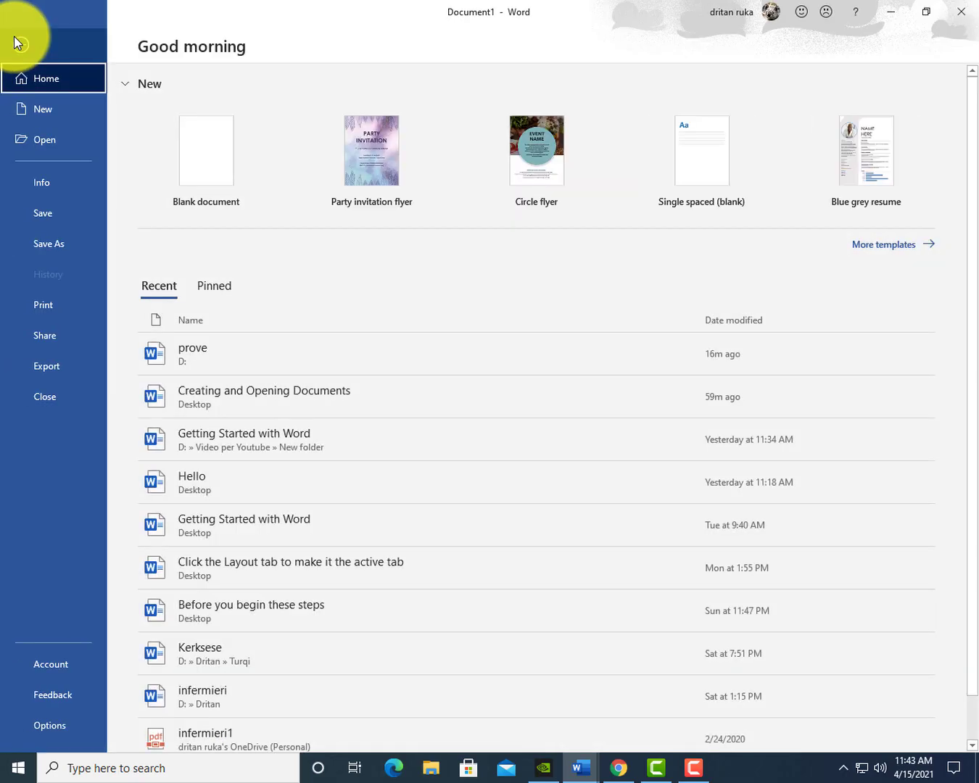
pyautogui.click(47, 113)
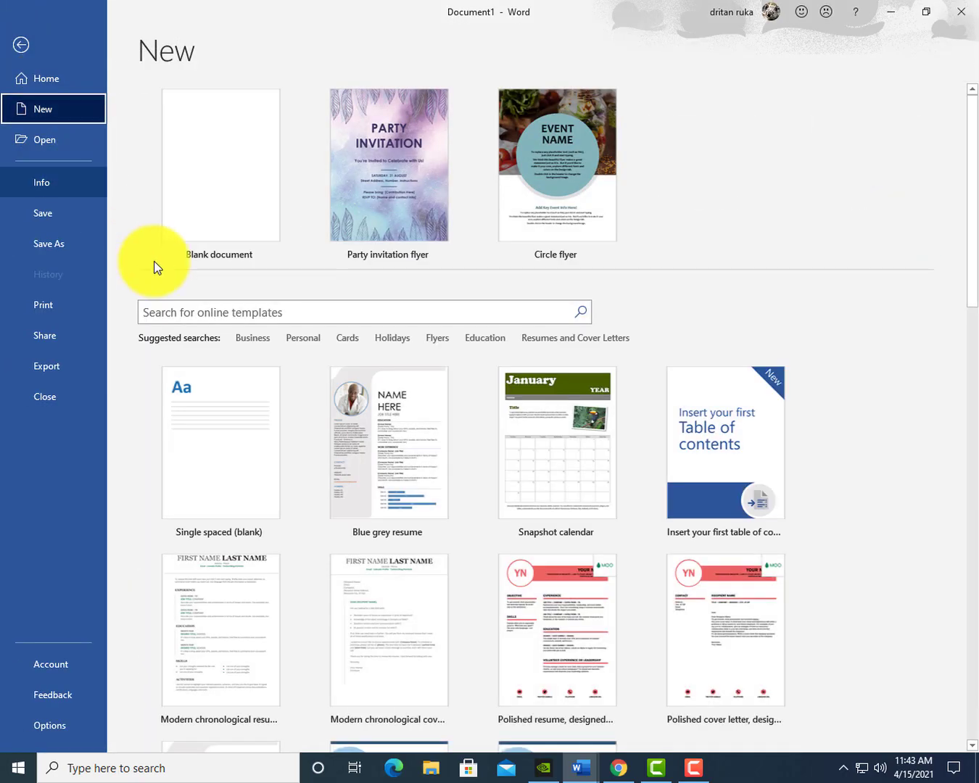
pyautogui.click(211, 314)
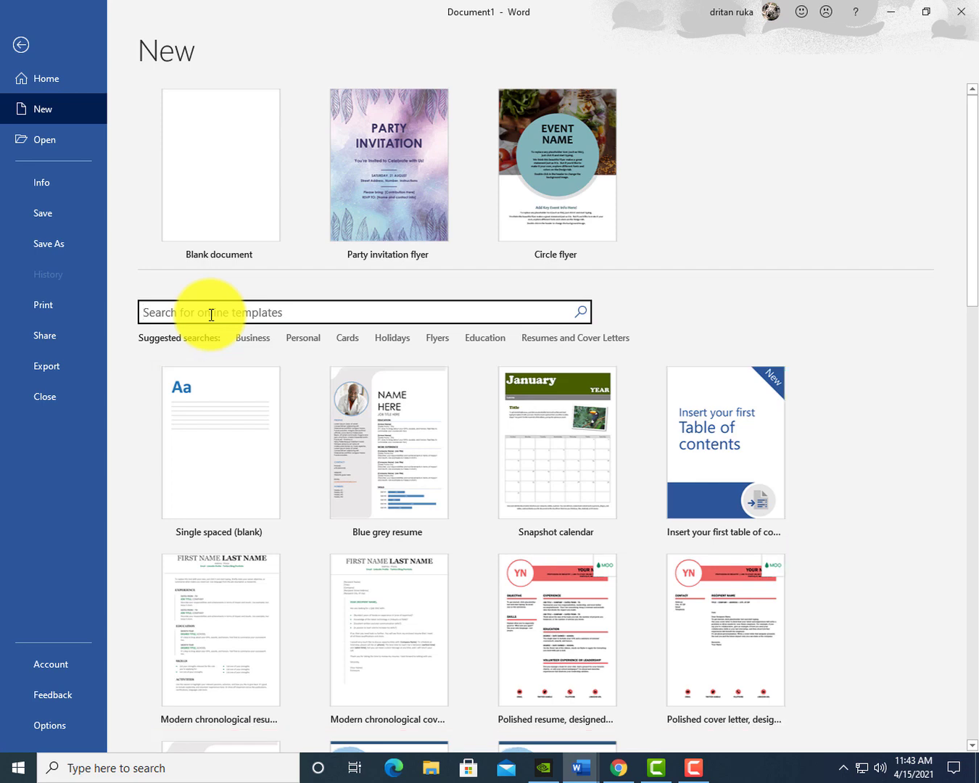
pyautogui.write('f')
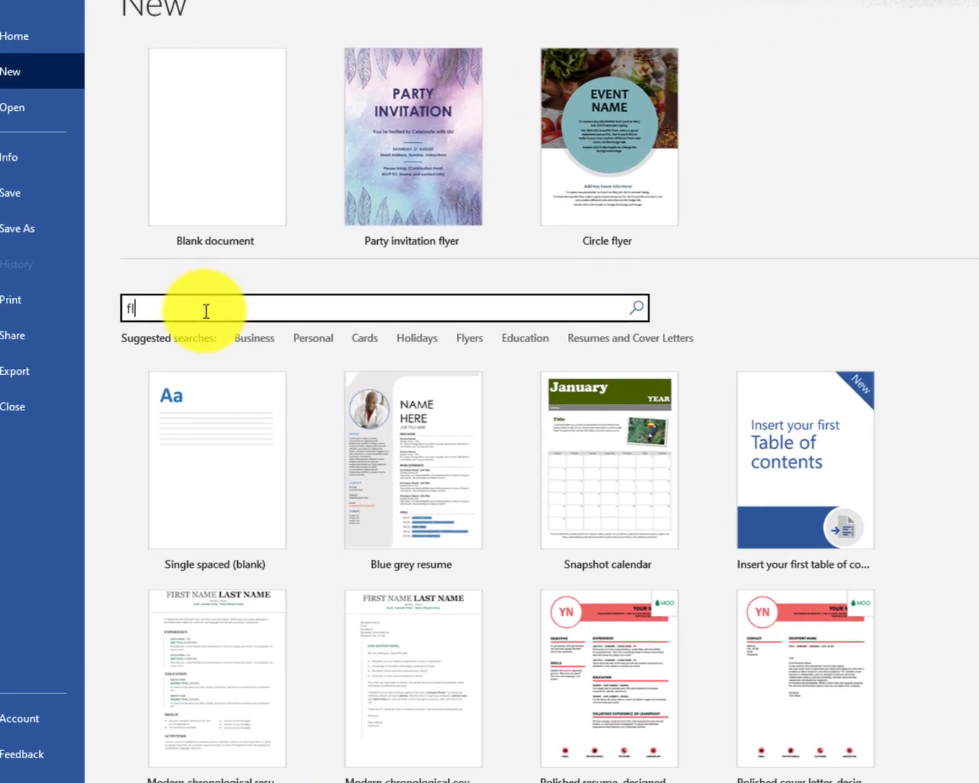
pyautogui.write('lyer')
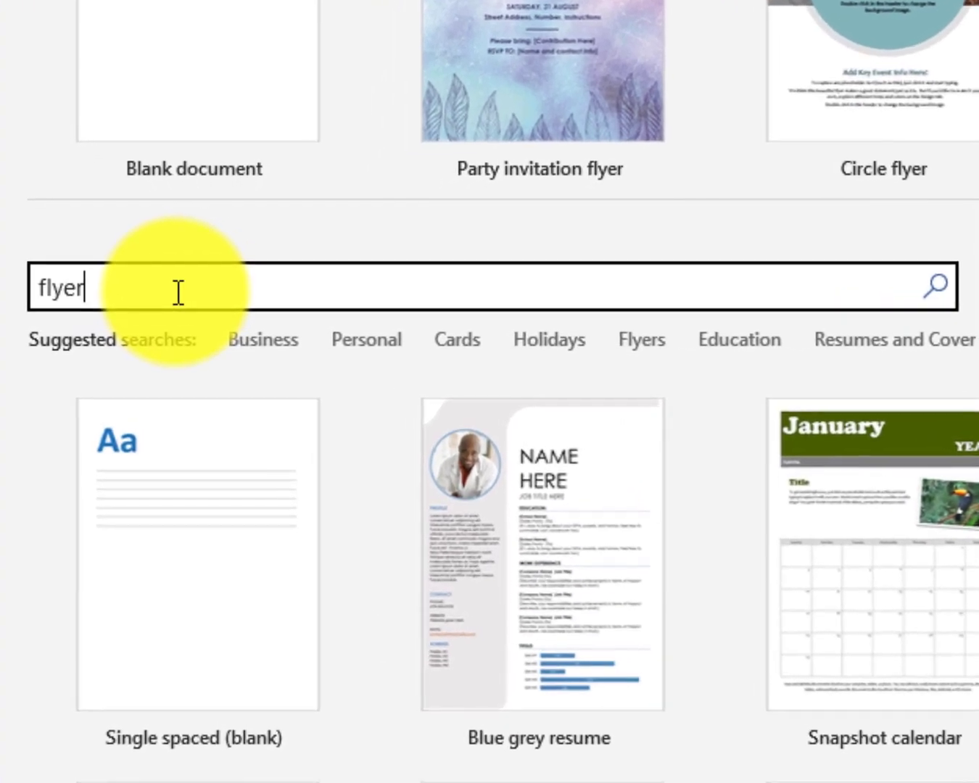
pyautogui.write('s')
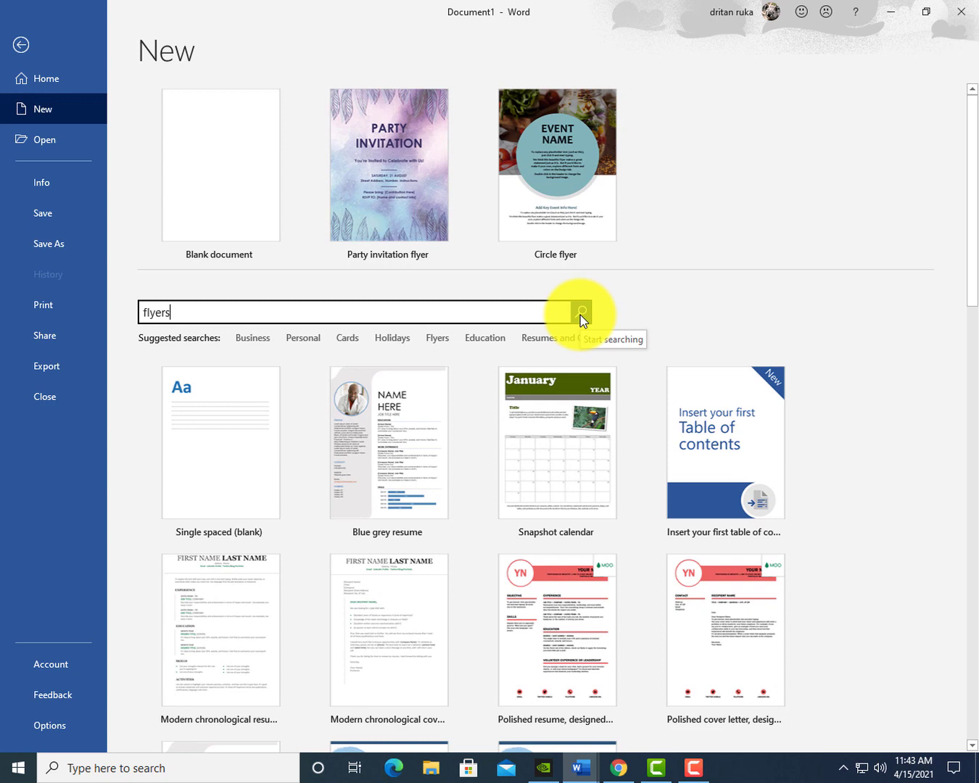
# Step: Create a document from the 'Sale flyer' template, then close it with Don't Save
pyautogui.click(581, 314)
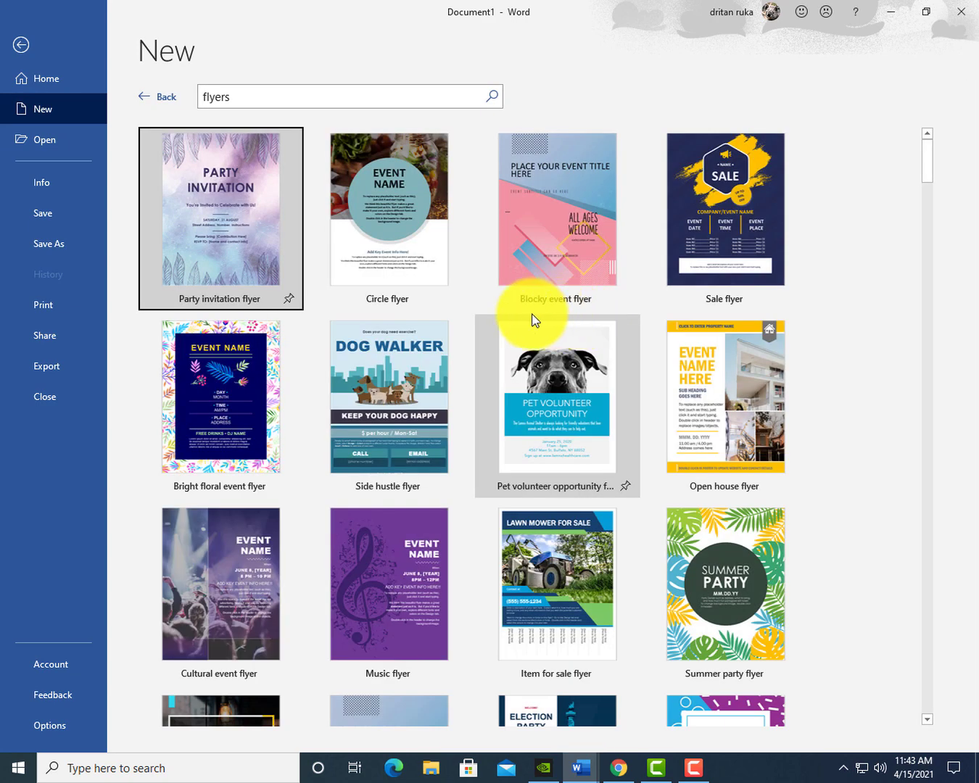
pyautogui.click(735, 252)
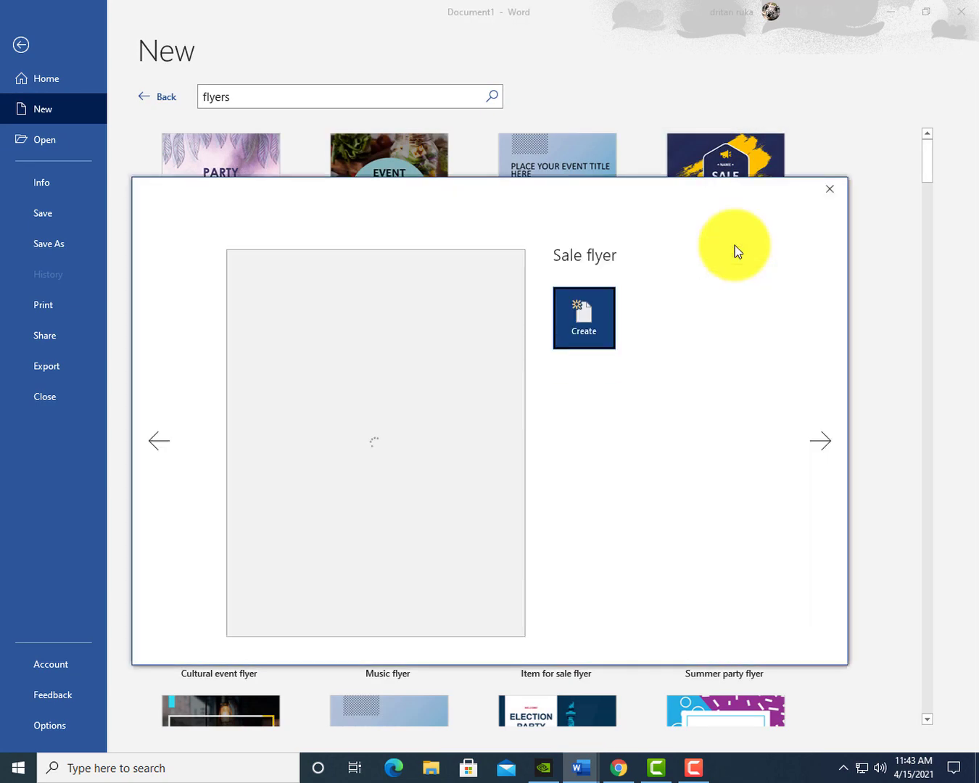
pyautogui.click(583, 317)
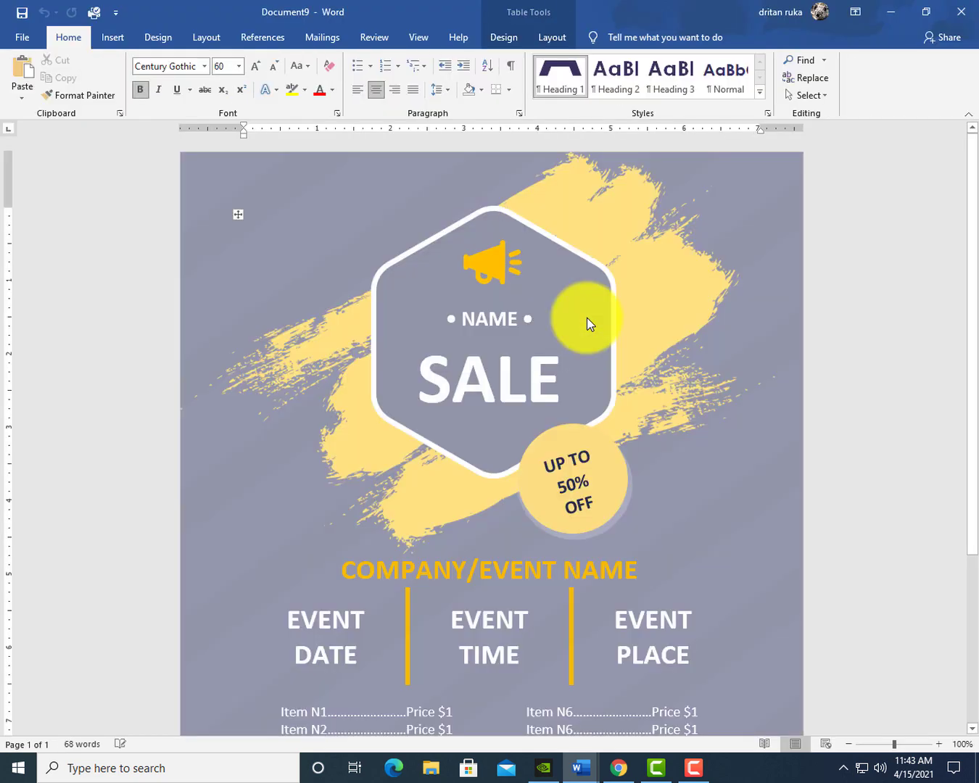
pyautogui.click(959, 12)
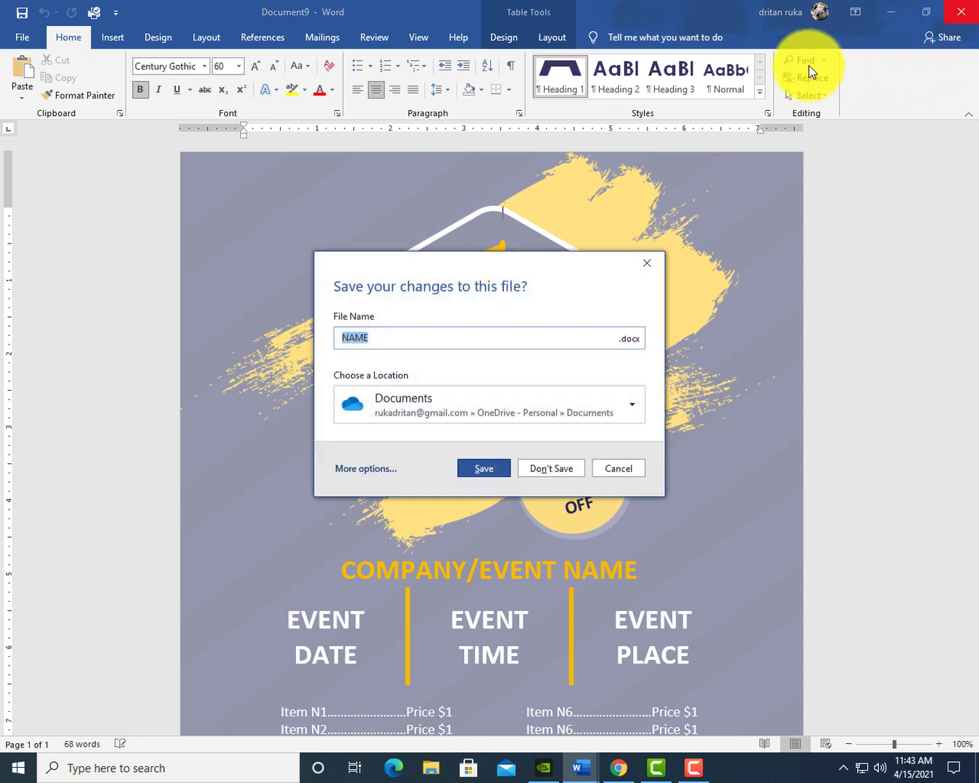
pyautogui.click(555, 469)
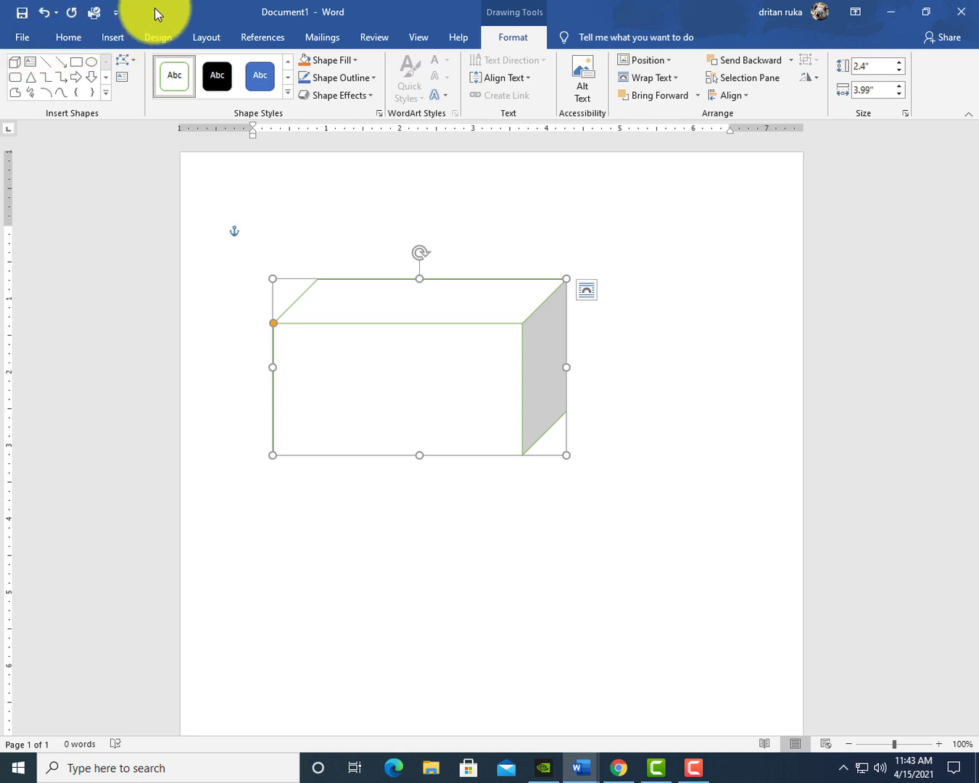
# Step: Open 'prove' from Local Disk (D:), then minimize its window to reveal Document1
pyautogui.click(24, 36)
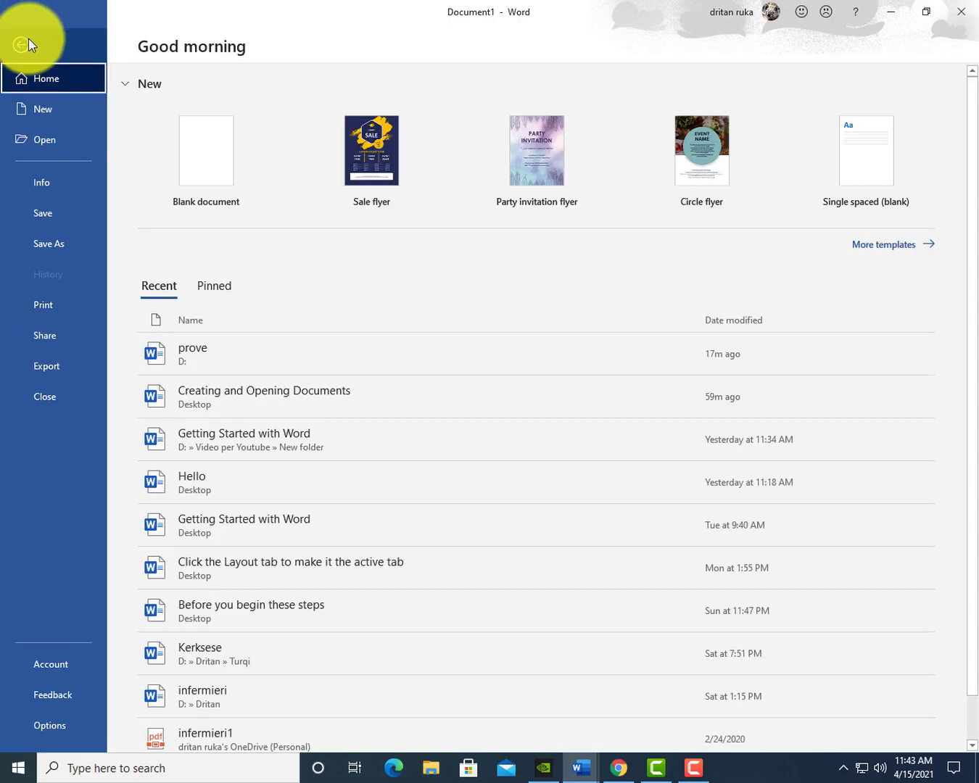
pyautogui.click(34, 143)
pyautogui.click(204, 238)
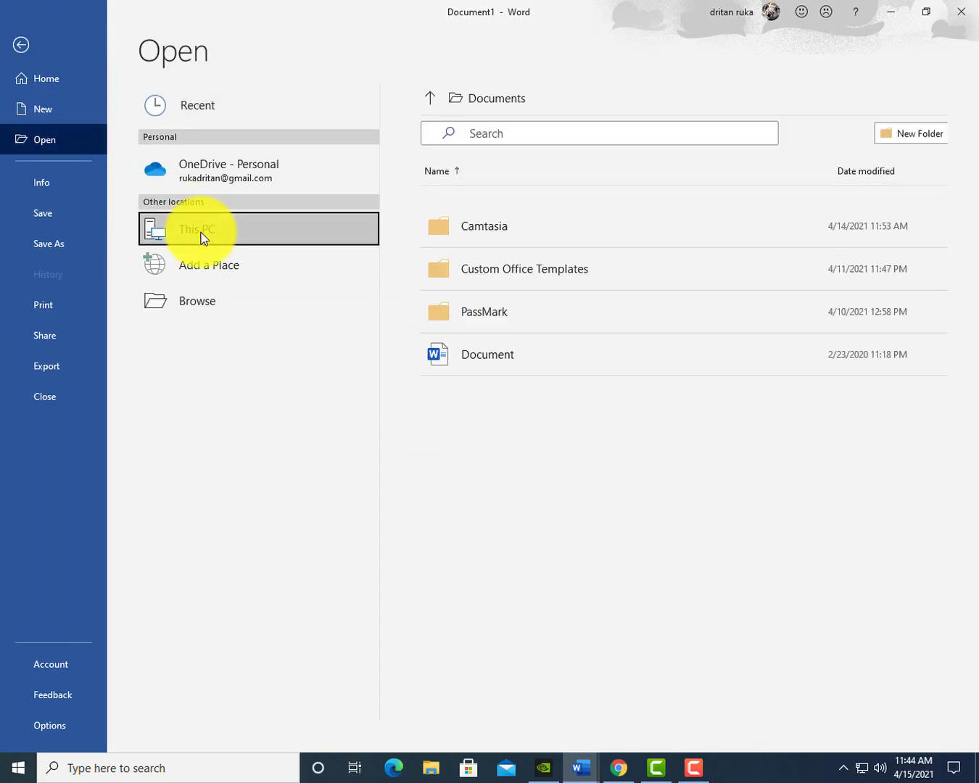
pyautogui.click(195, 308)
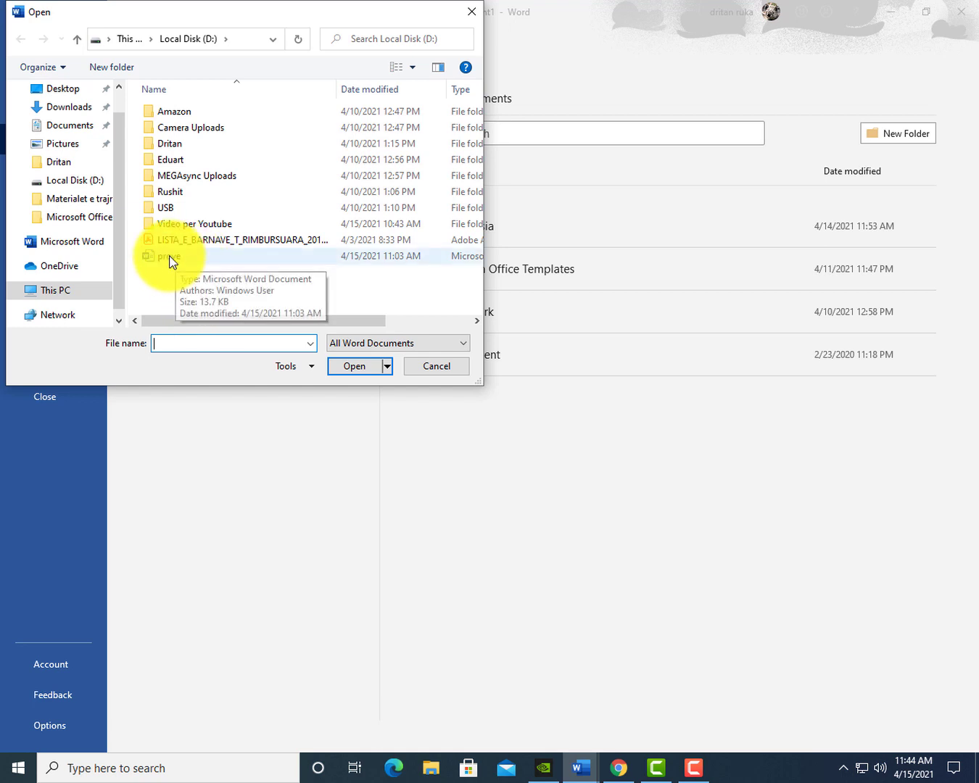
pyautogui.click(191, 258)
pyautogui.click(348, 371)
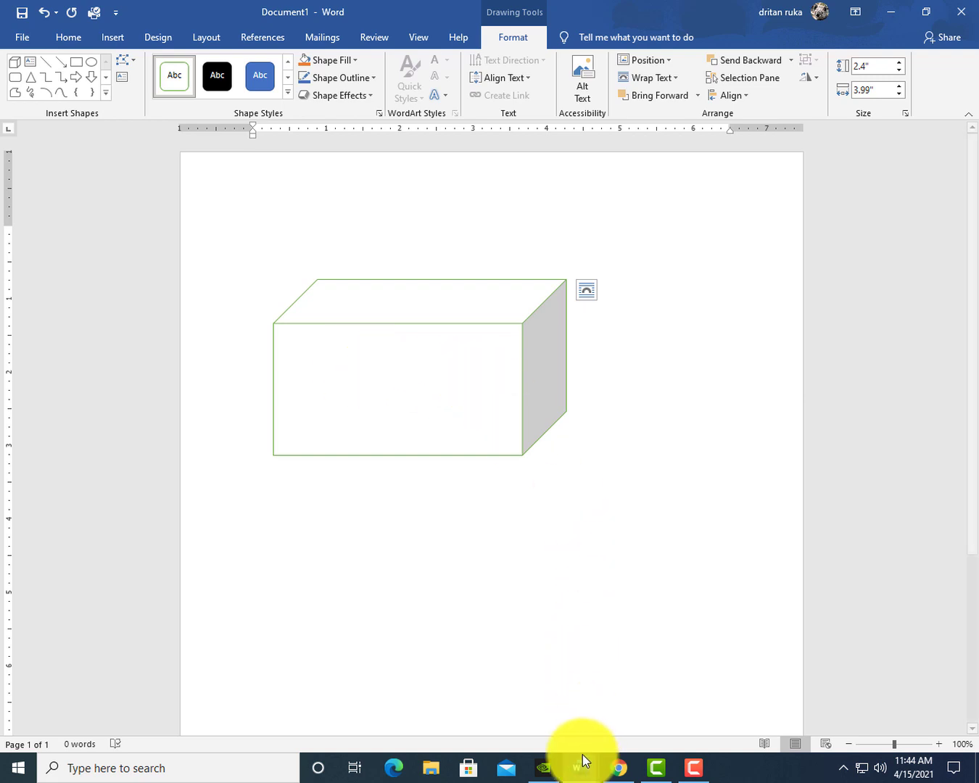
pyautogui.moveTo(582, 768)
pyautogui.click(623, 713)
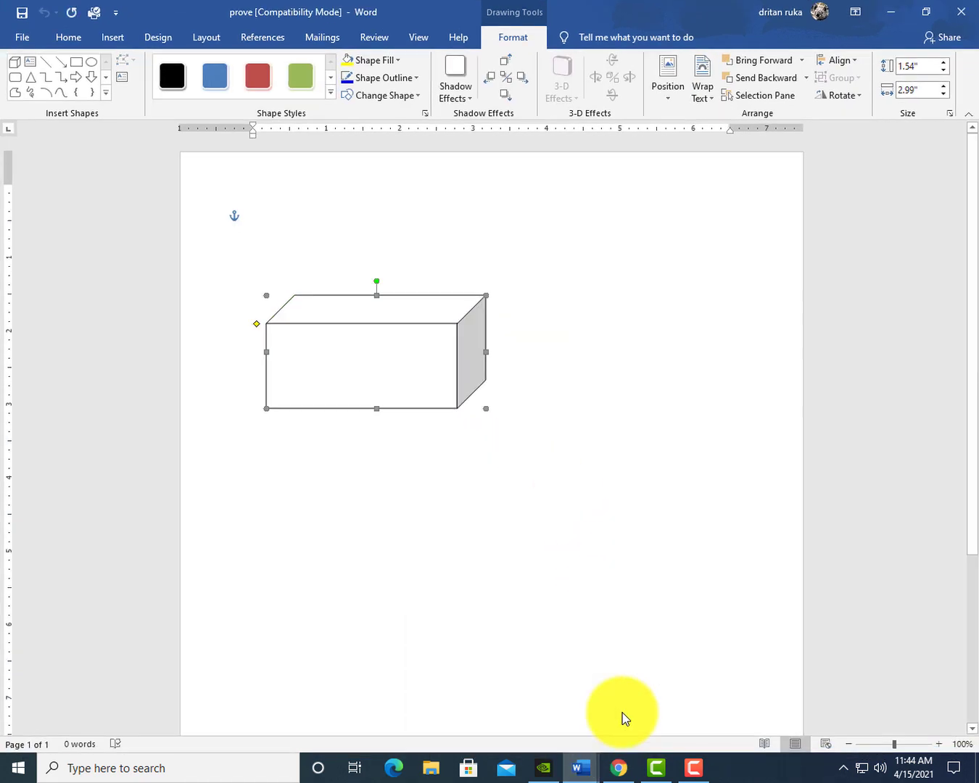
pyautogui.click(894, 13)
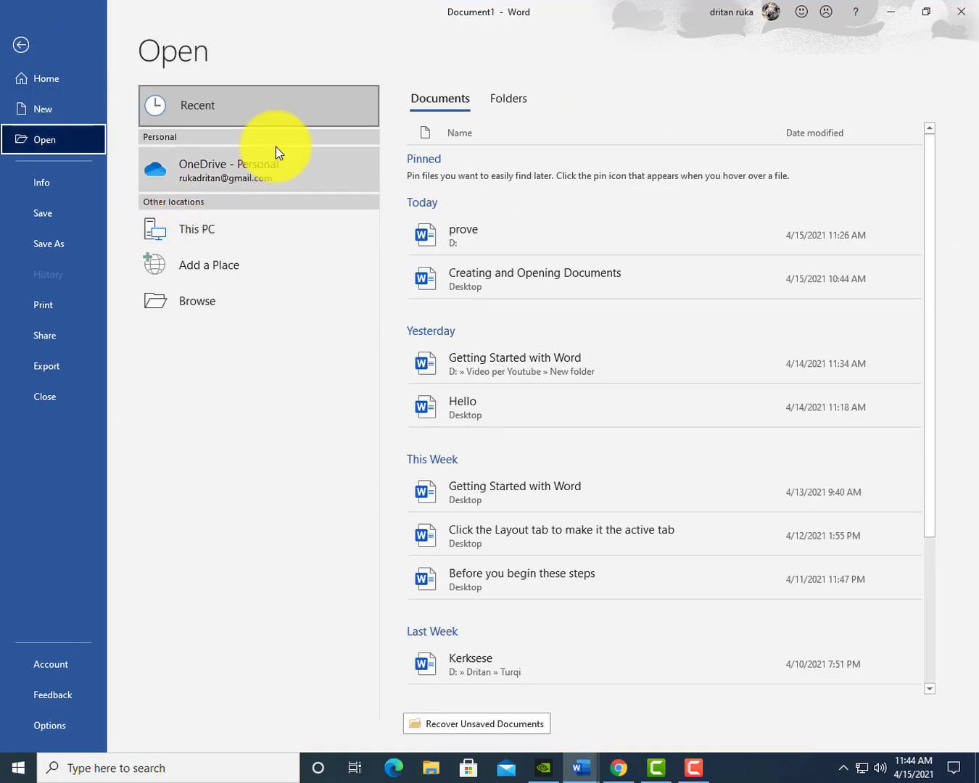
pyautogui.click(255, 118)
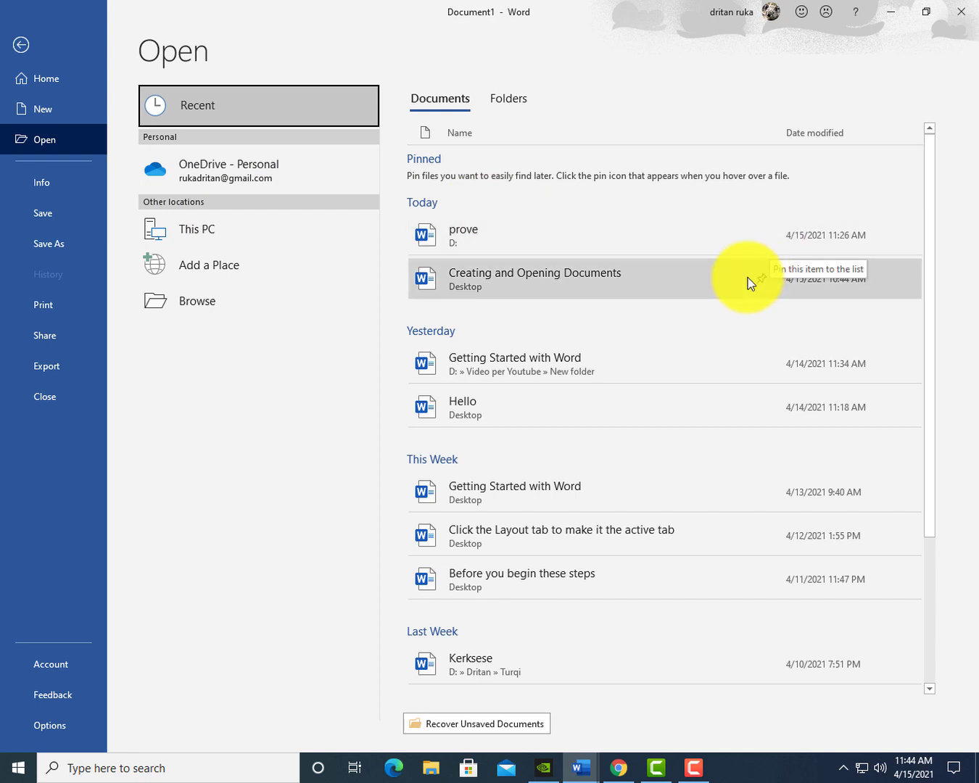
pyautogui.moveTo(663, 234)
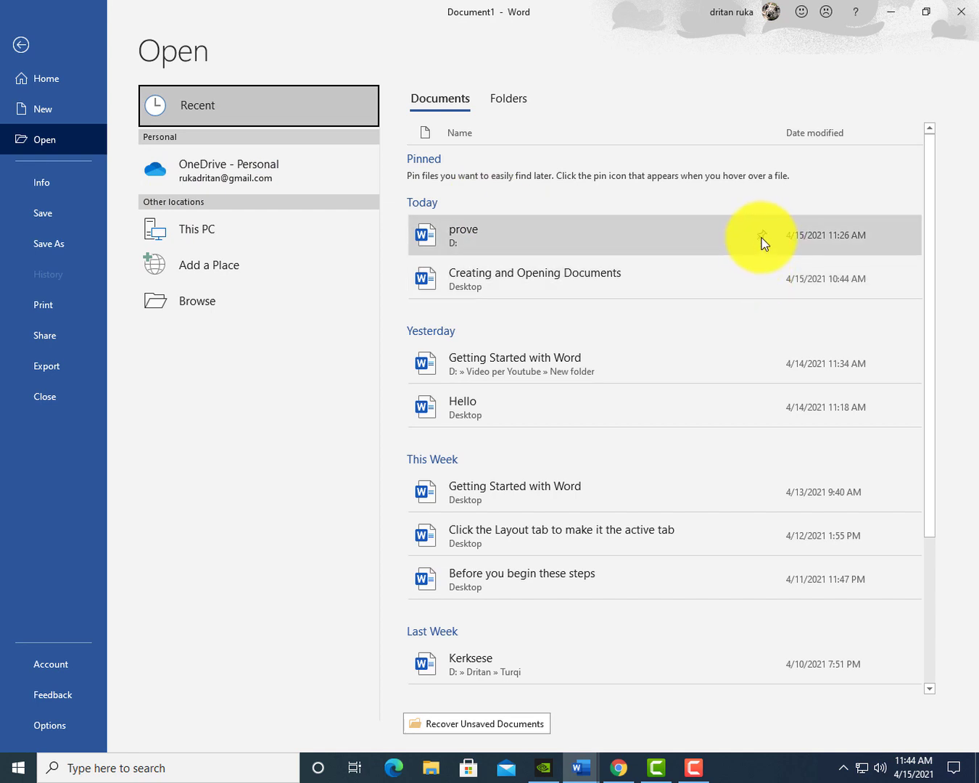
pyautogui.click(762, 235)
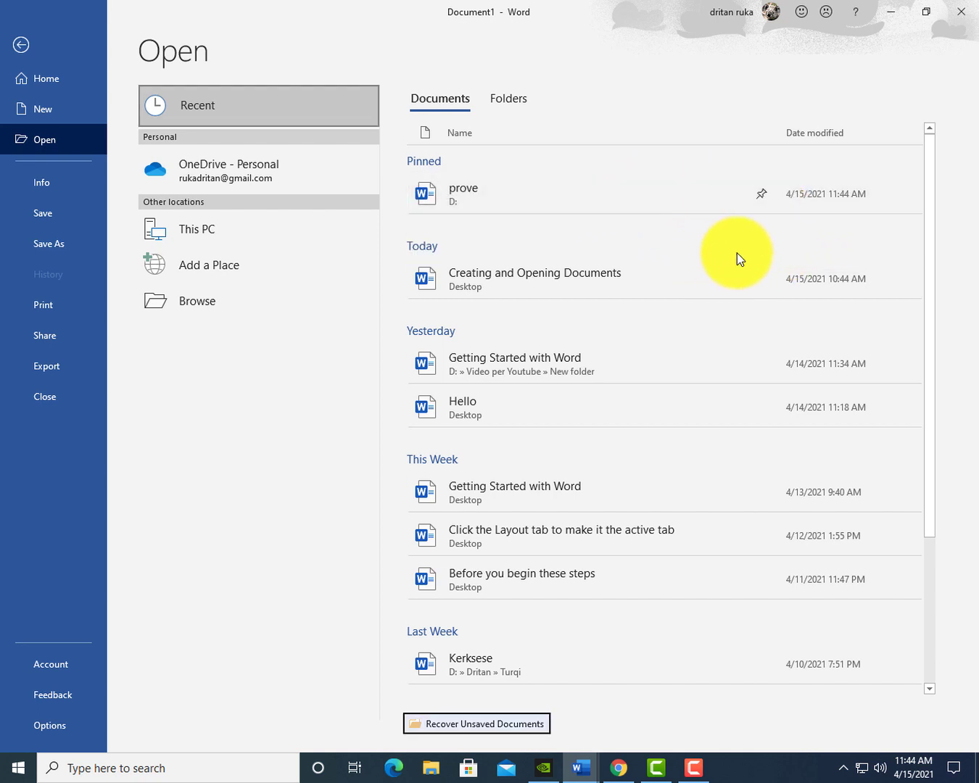
pyautogui.click(761, 197)
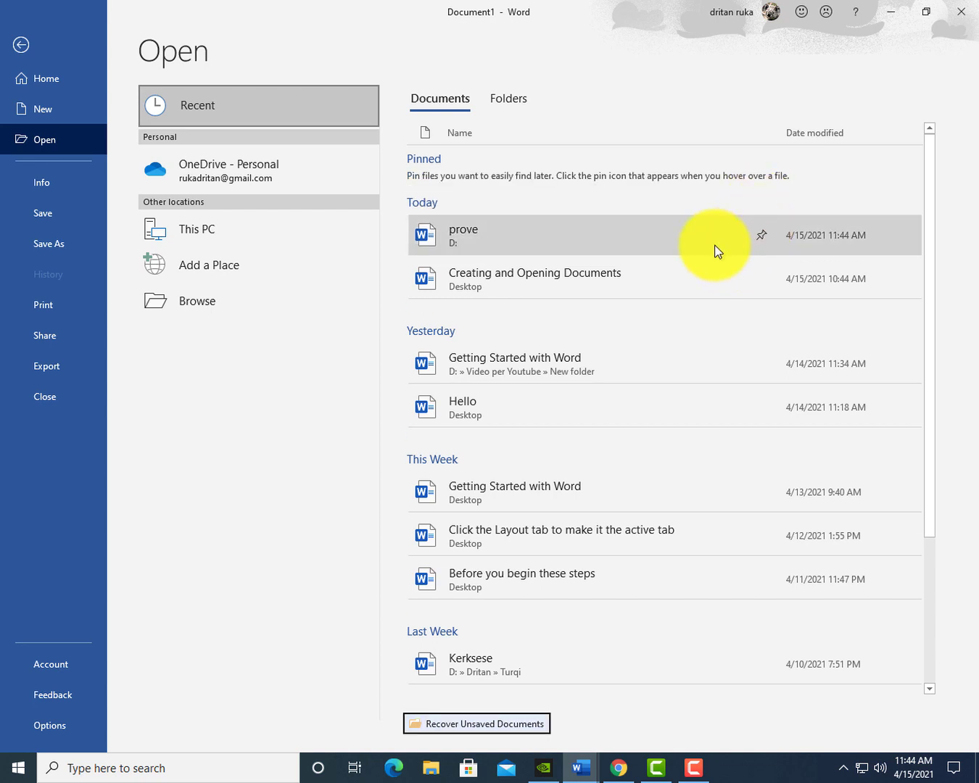
pyautogui.click(21, 46)
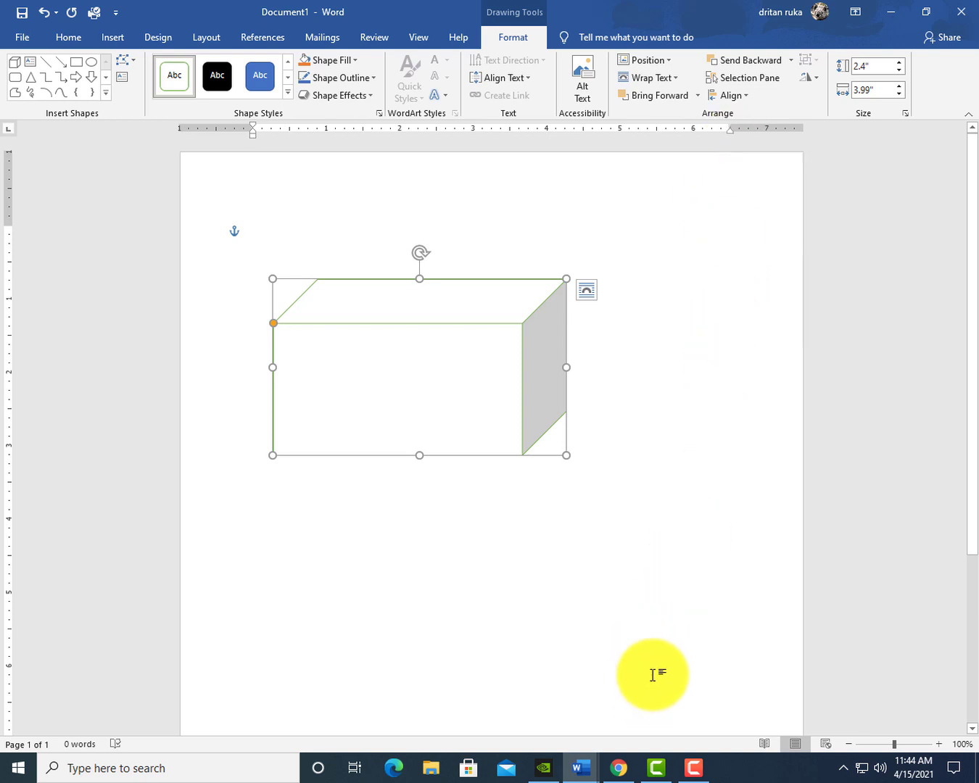
pyautogui.moveTo(581, 768)
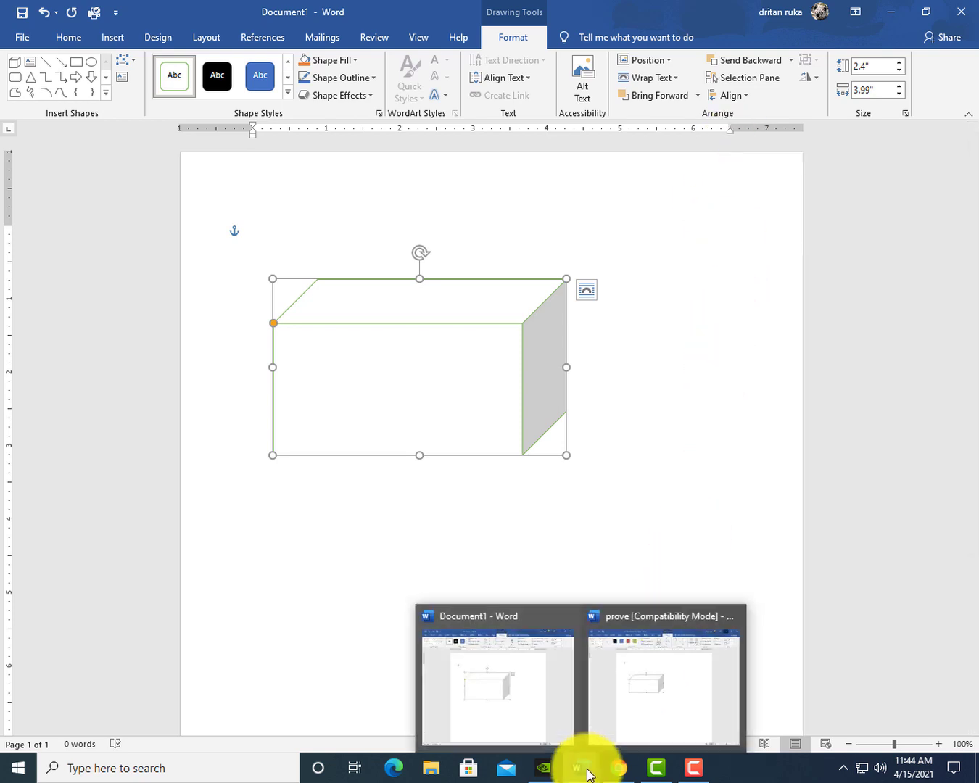
# Step: Snap Document1 left and 'prove' right for comparison, then maximize 'prove'
pyautogui.click(604, 722)
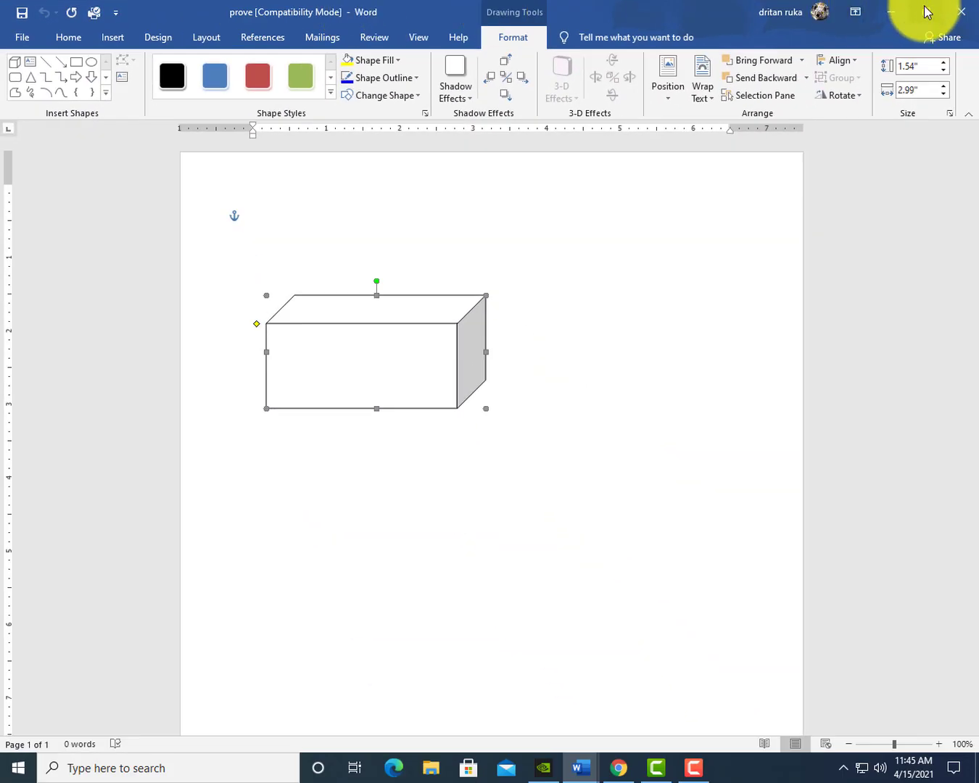
pyautogui.click(924, 12)
pyautogui.moveTo(658, 19); pyautogui.dragTo(1, 45)
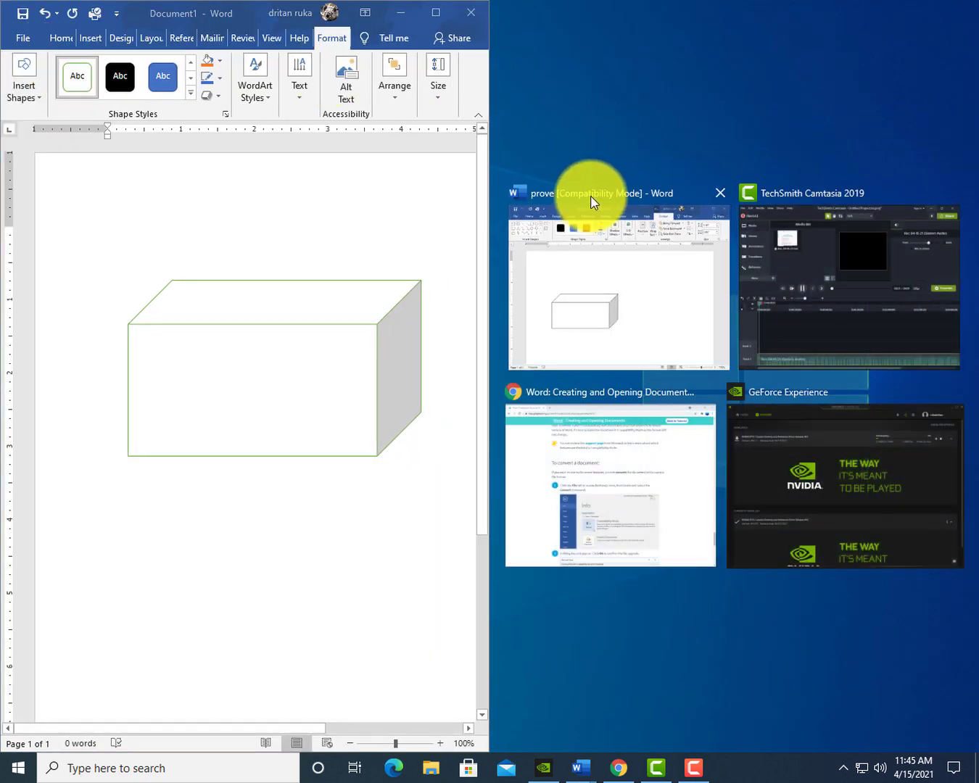
pyautogui.click(608, 257)
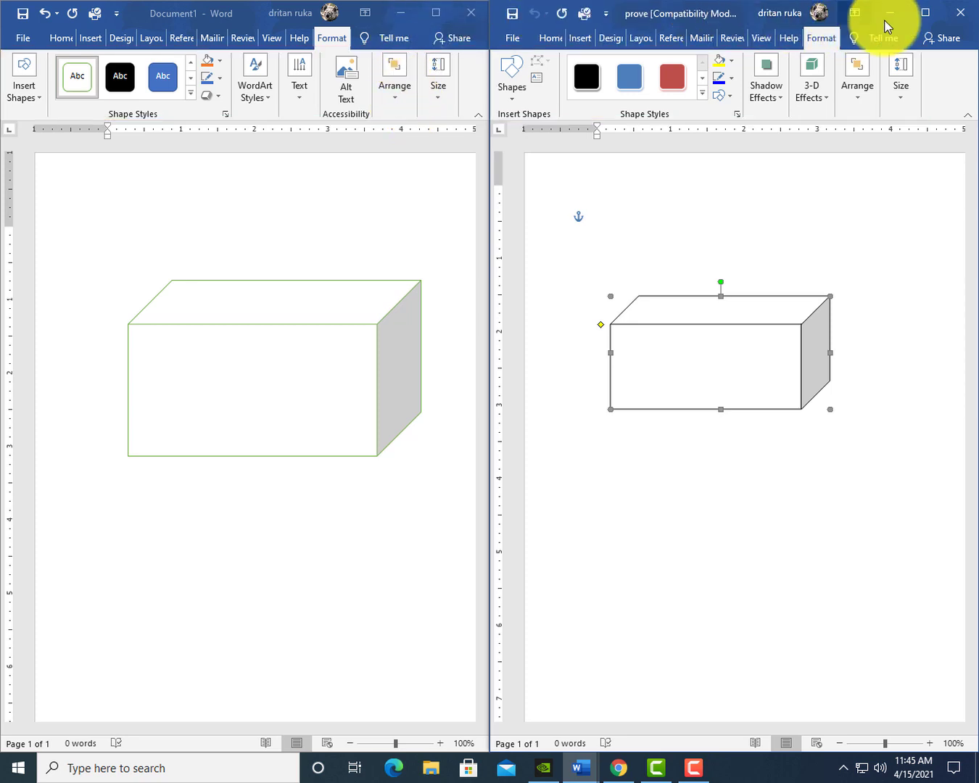
pyautogui.click(924, 13)
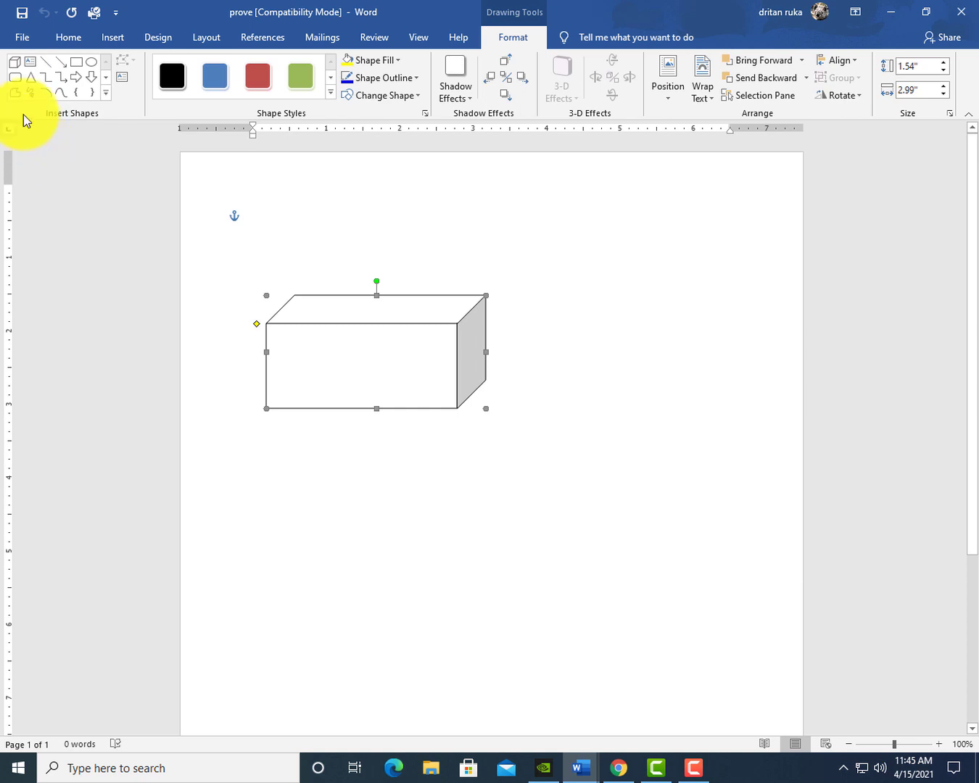
# Step: Convert 'prove' from Compatibility Mode via the Info page and confirm the upgrade with OK
pyautogui.click(29, 41)
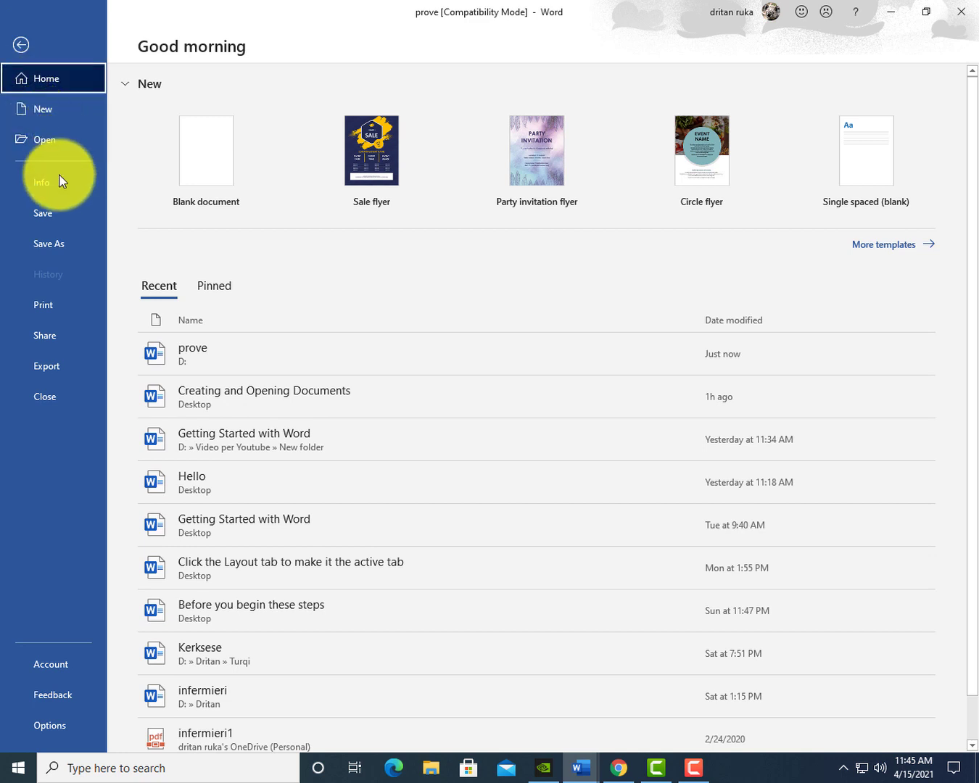
pyautogui.click(54, 184)
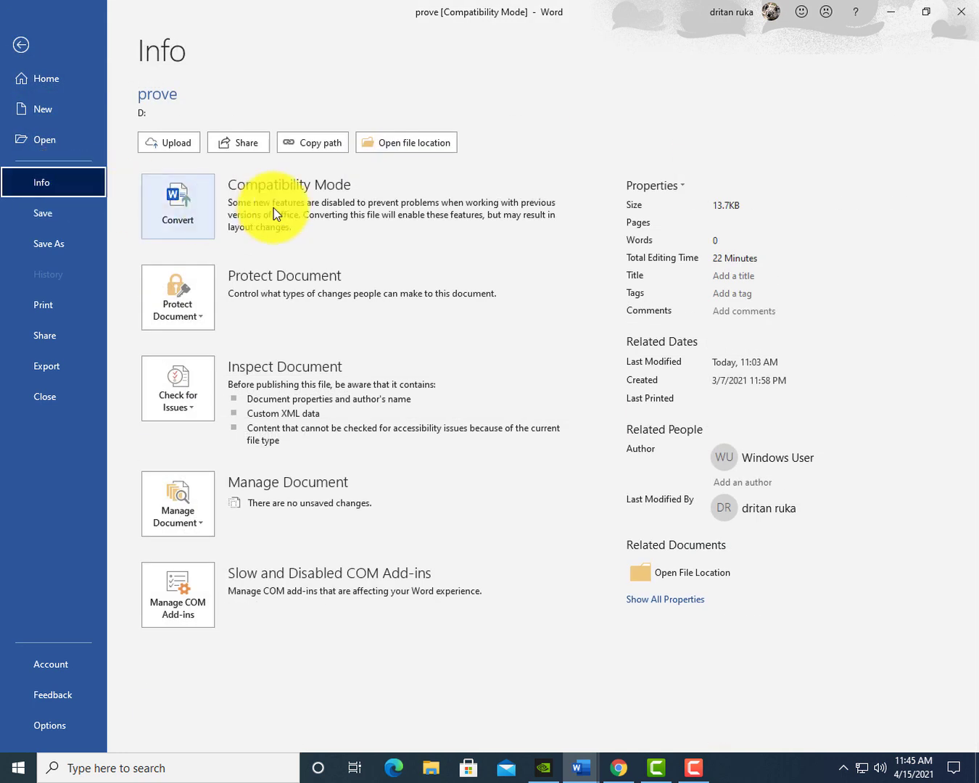
pyautogui.click(194, 205)
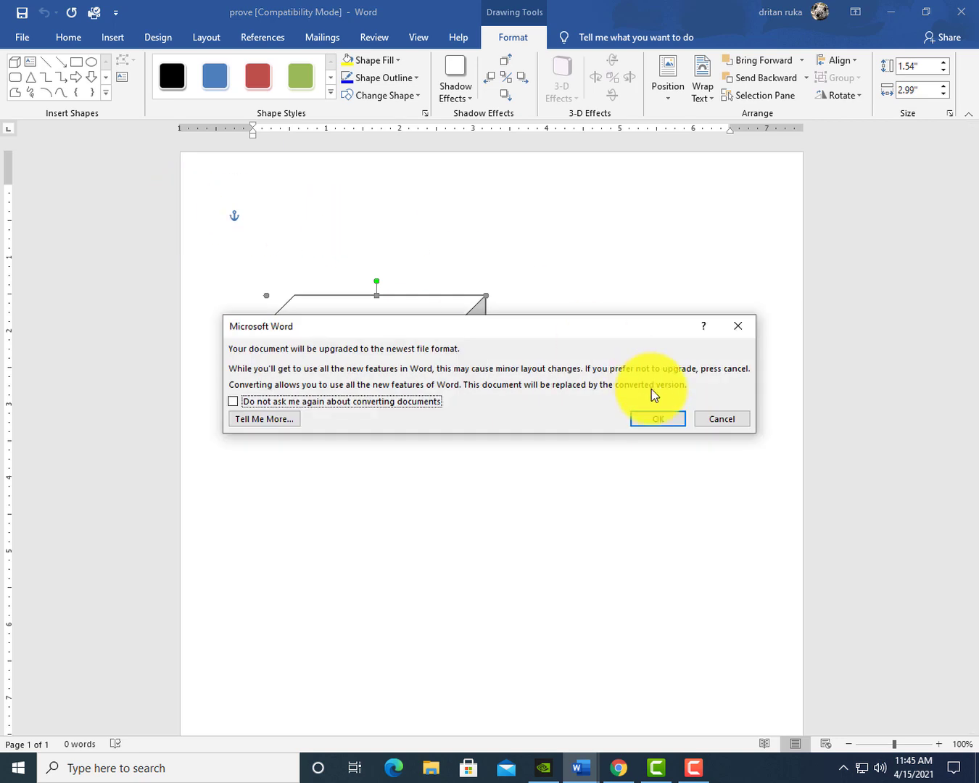
pyautogui.click(653, 420)
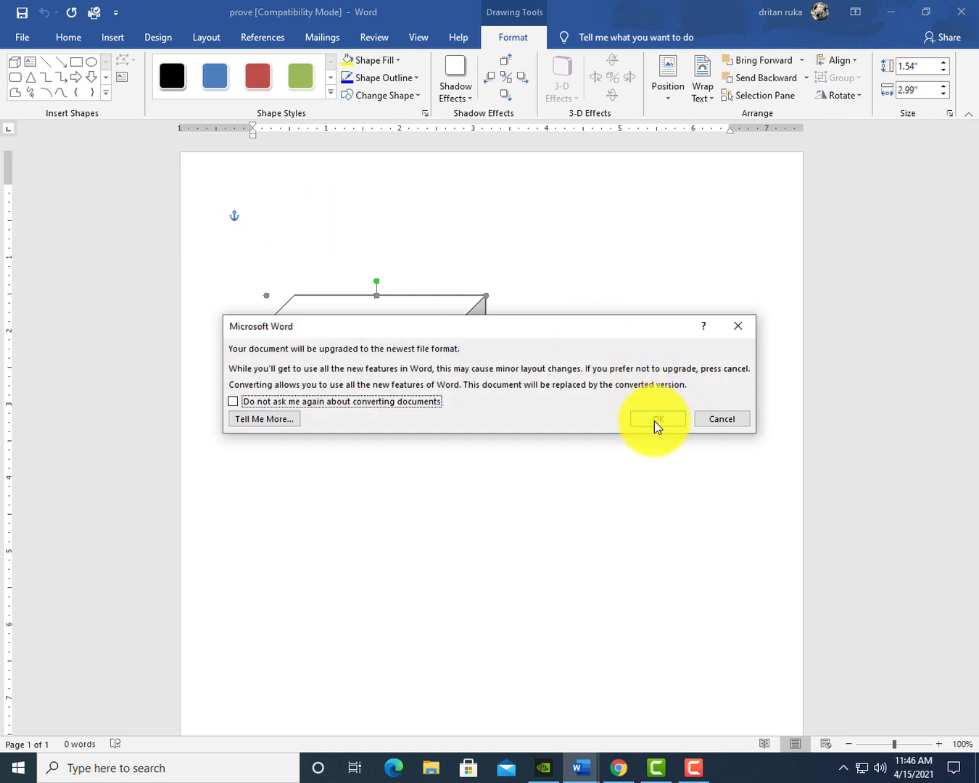